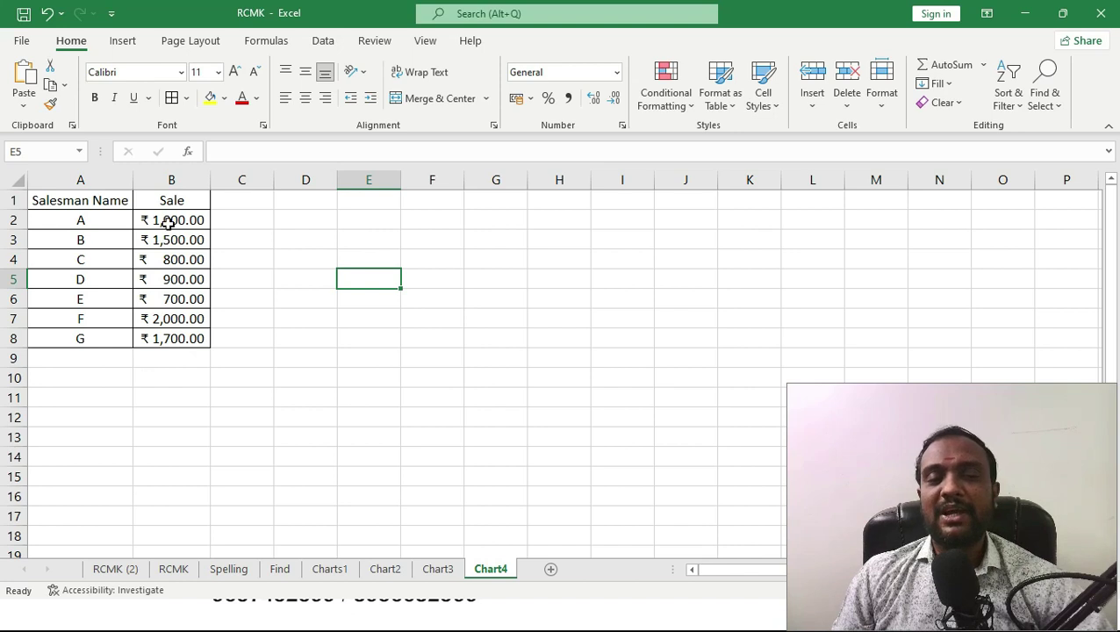
# - Sort the Sale values in B2:B8 from largest to smallest, expanding the selection to include the salesman names
pyautogui.moveTo(168, 216); pyautogui.dragTo(171, 337)
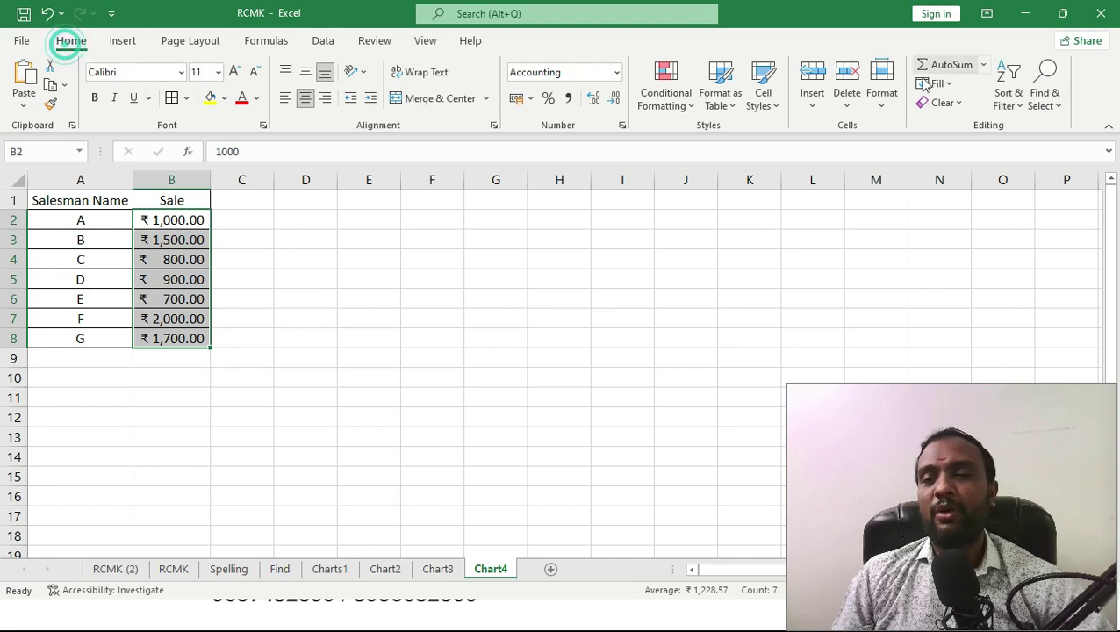
pyautogui.click(1019, 105)
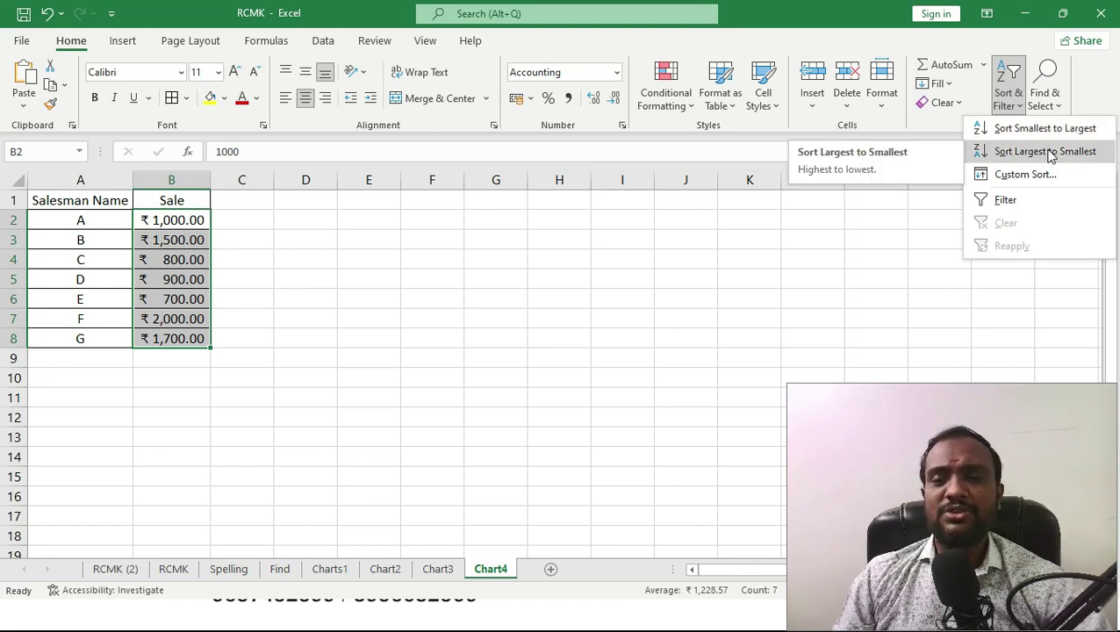
pyautogui.click(1034, 152)
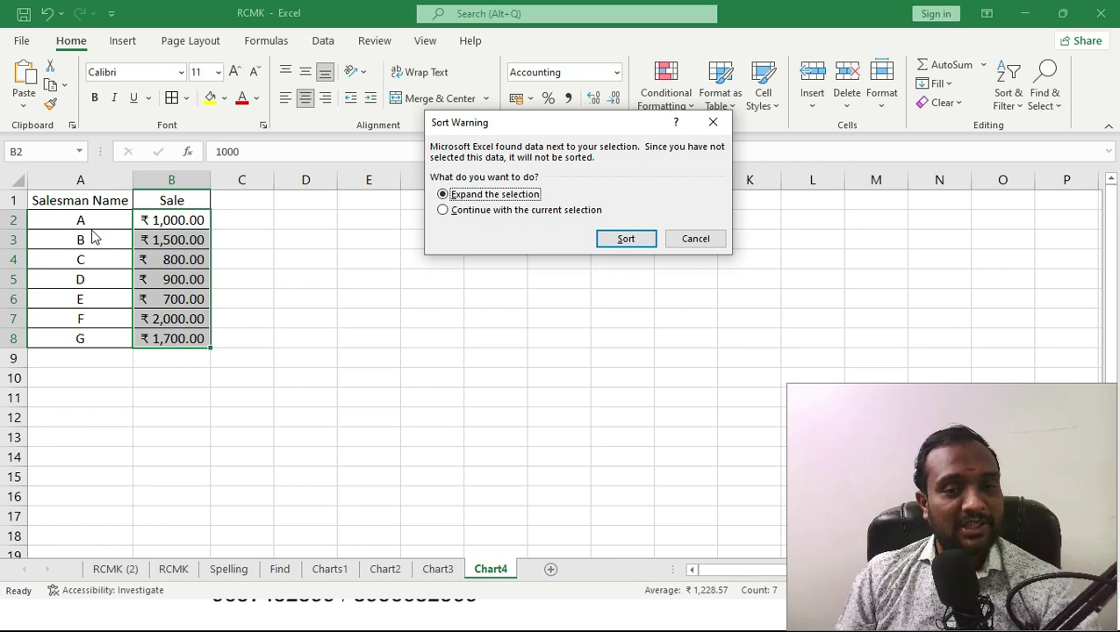
pyautogui.click(438, 191)
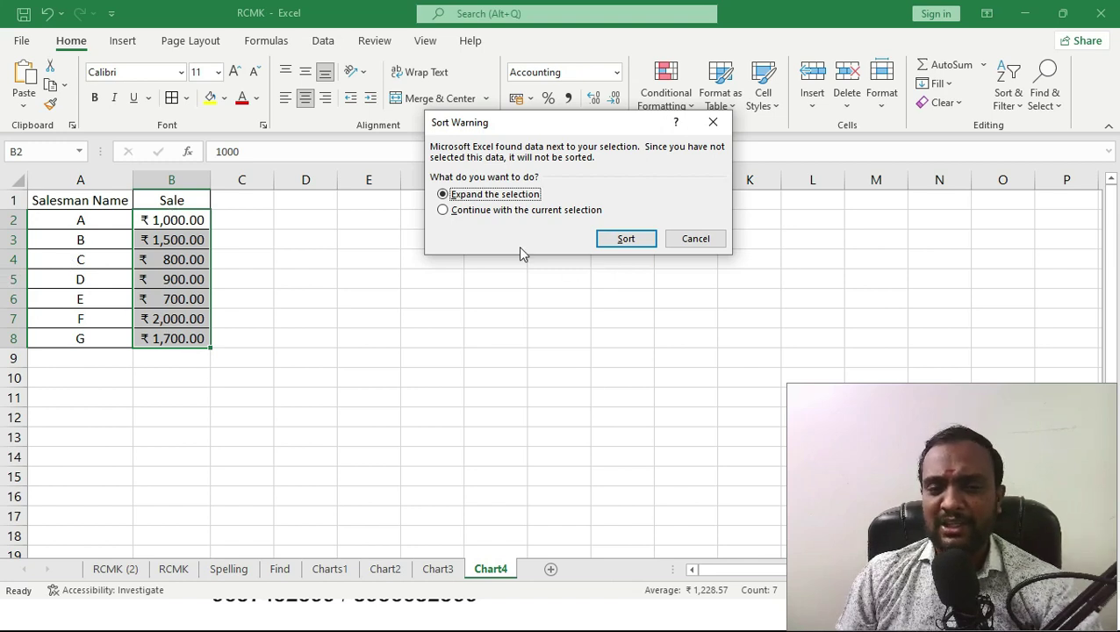
pyautogui.click(443, 211)
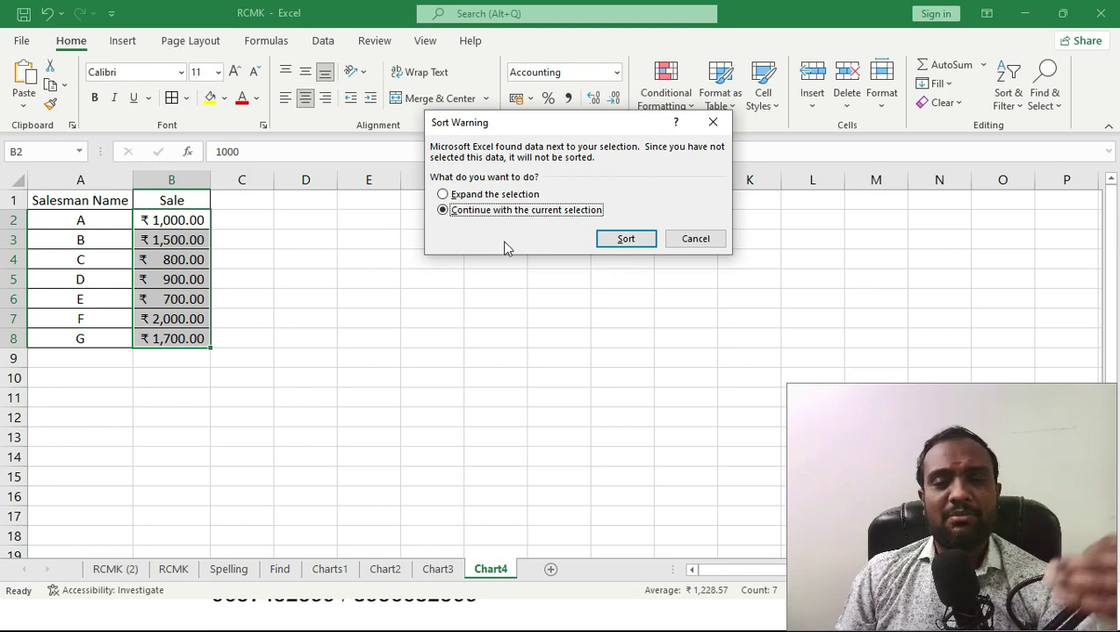
pyautogui.click(443, 193)
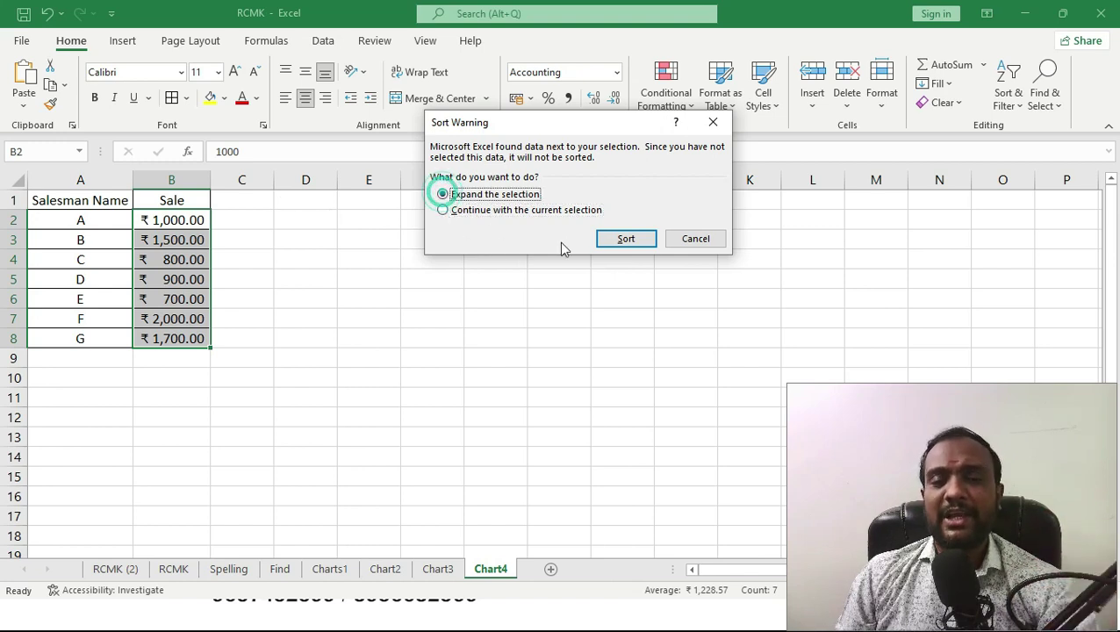
pyautogui.click(620, 241)
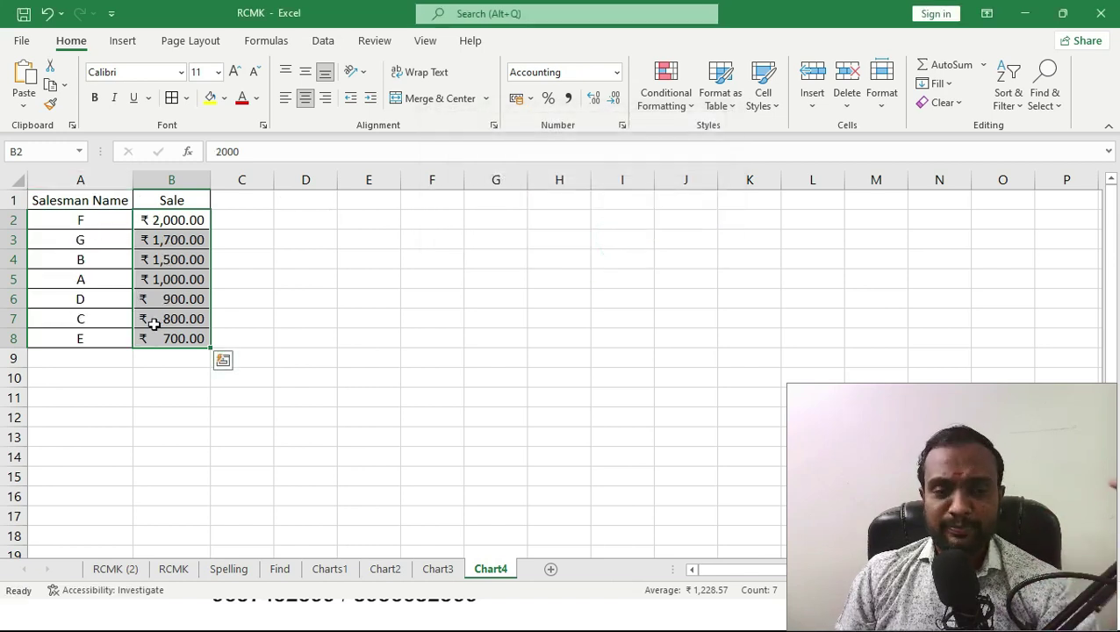
pyautogui.click(171, 219)
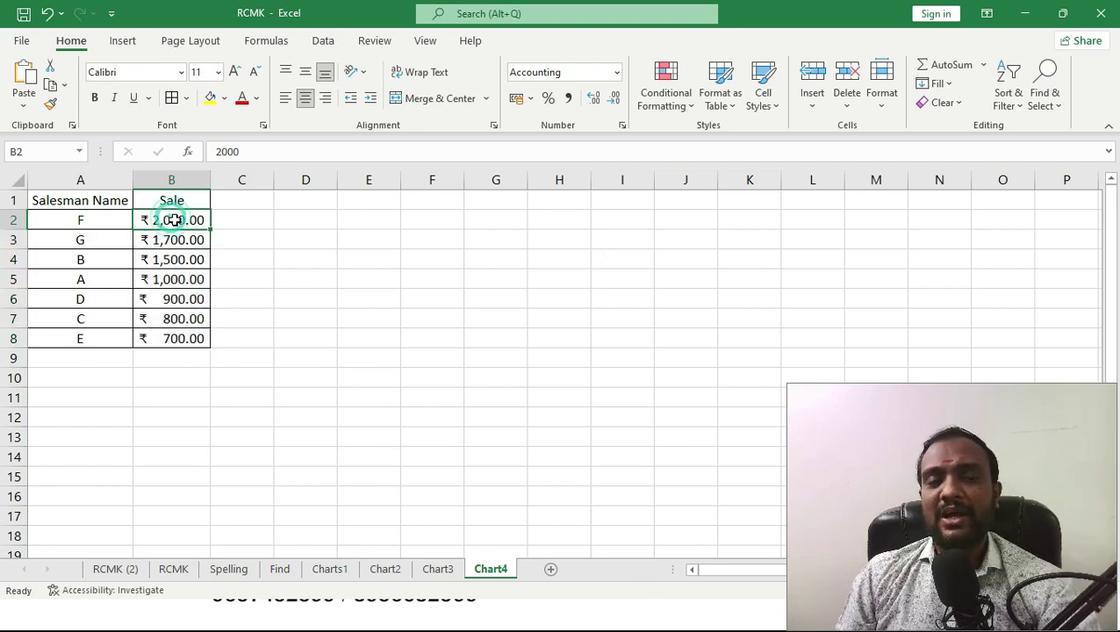
pyautogui.click(81, 225)
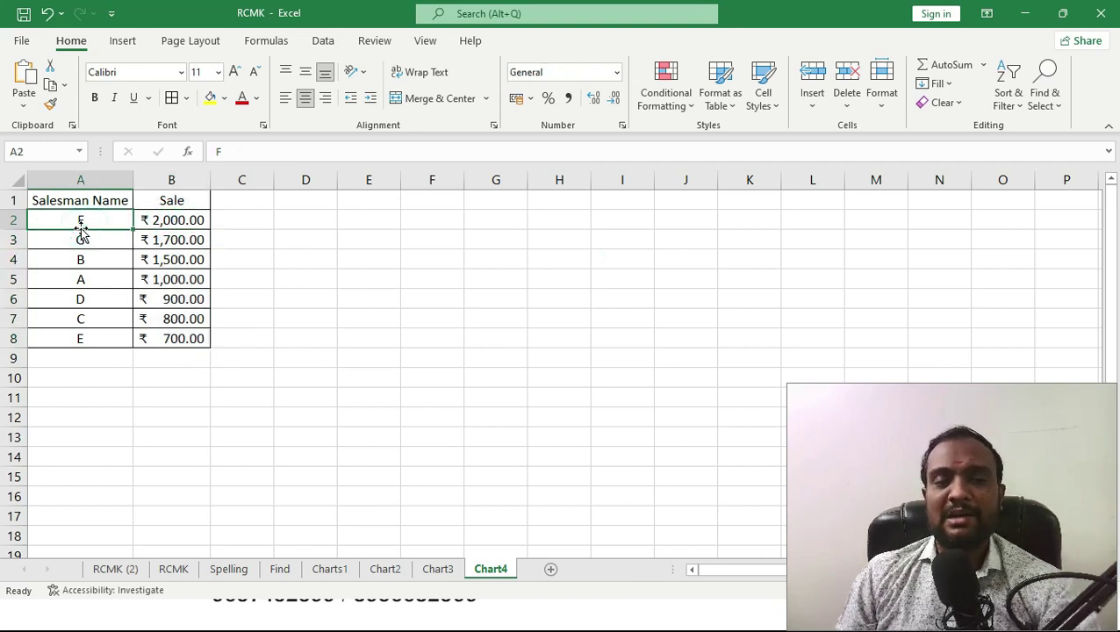
pyautogui.moveTo(174, 218); pyautogui.dragTo(165, 339)
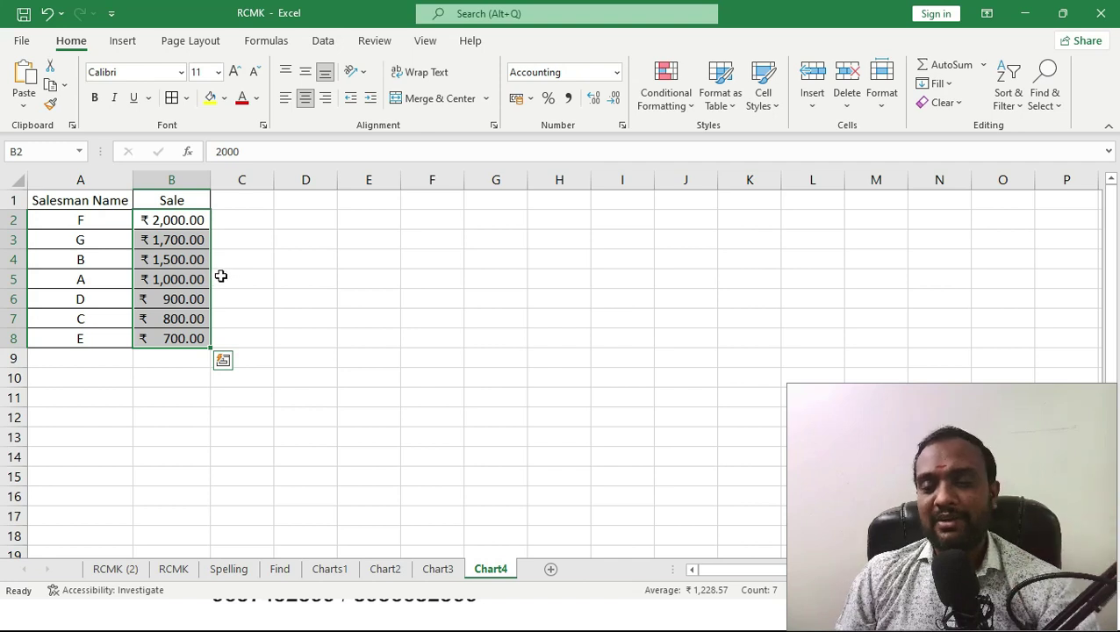
pyautogui.click(88, 224)
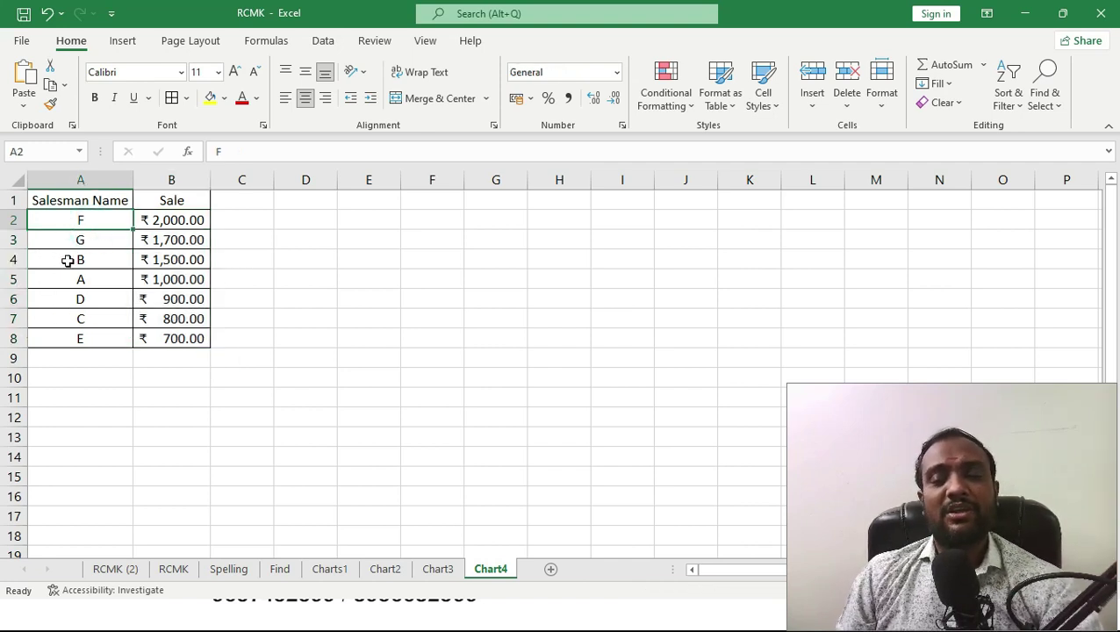
# - Sort the salesman names in A2:A8 from A to Z, expanding the selection to include the sales
pyautogui.moveTo(80, 220); pyautogui.dragTo(65, 337)
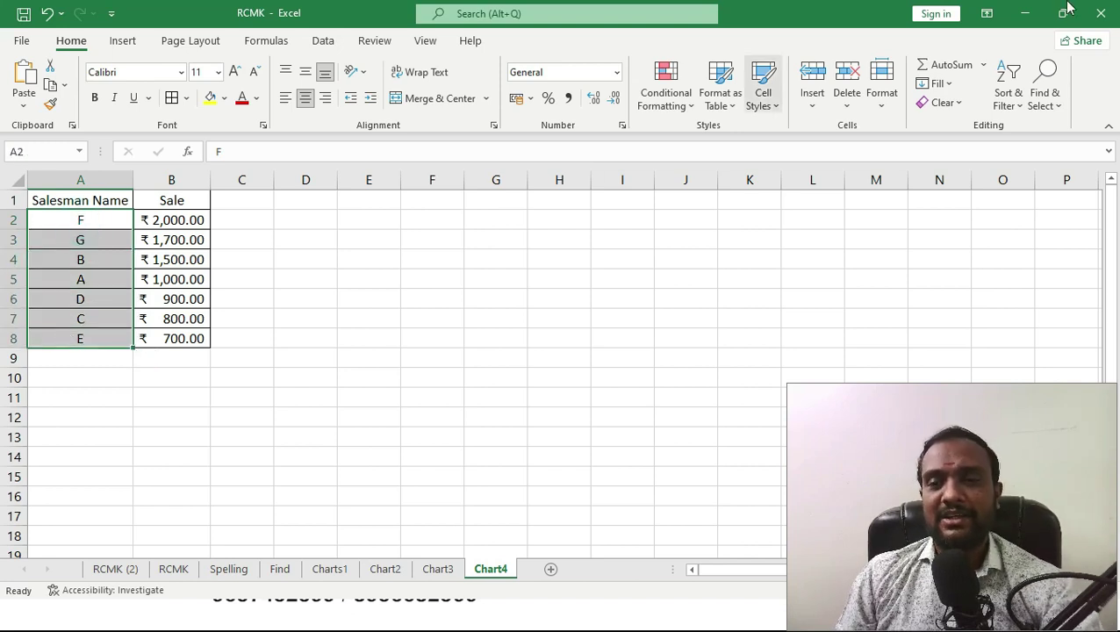
pyautogui.click(1010, 101)
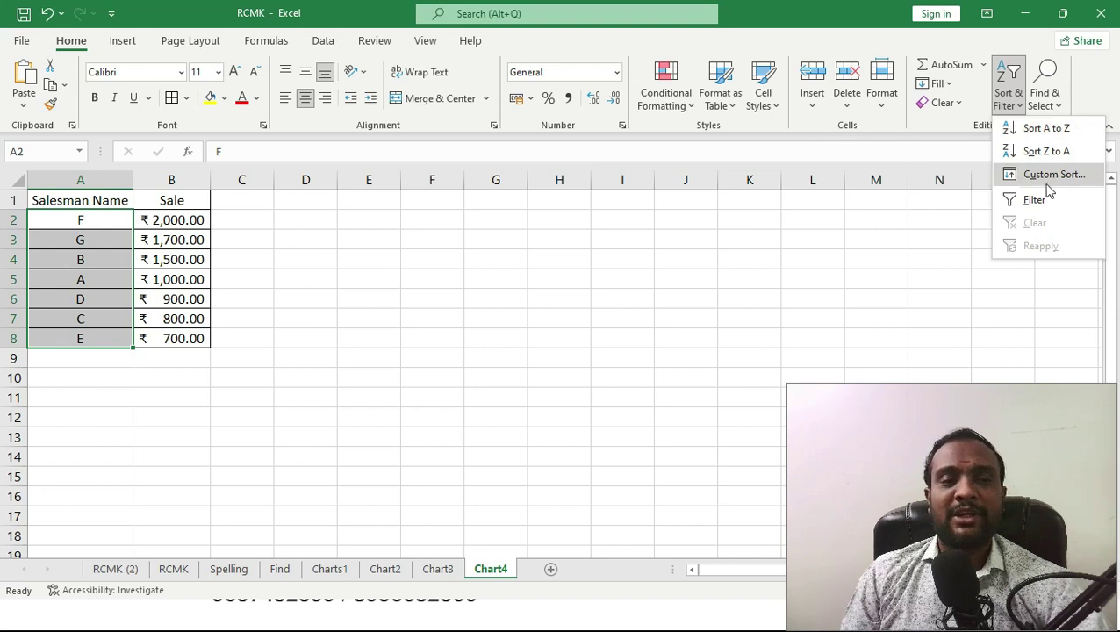
pyautogui.click(1061, 132)
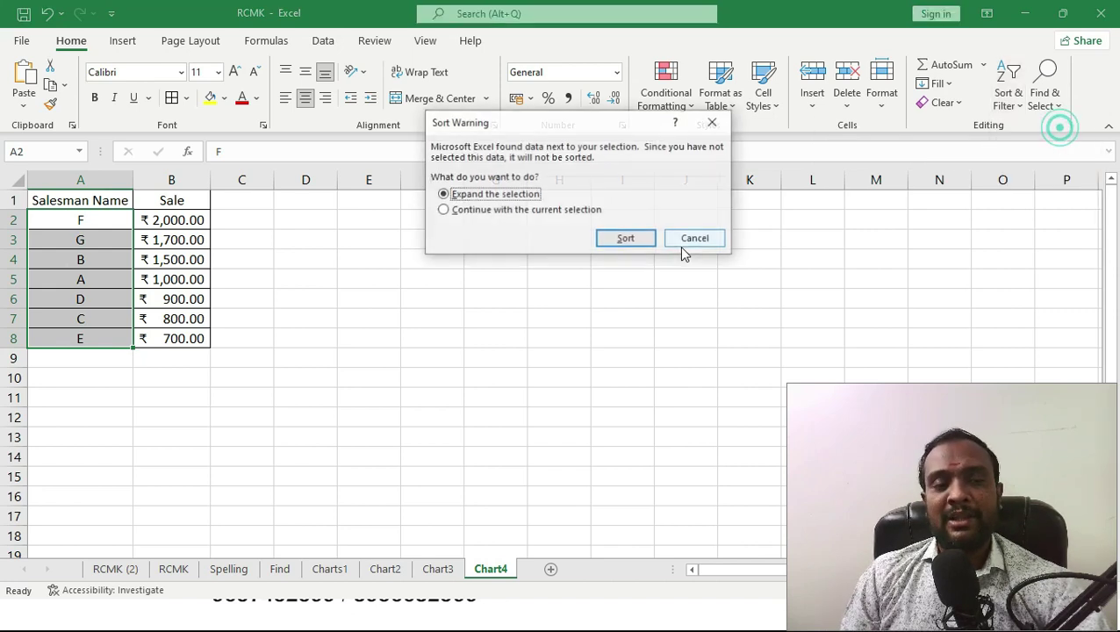
pyautogui.click(619, 238)
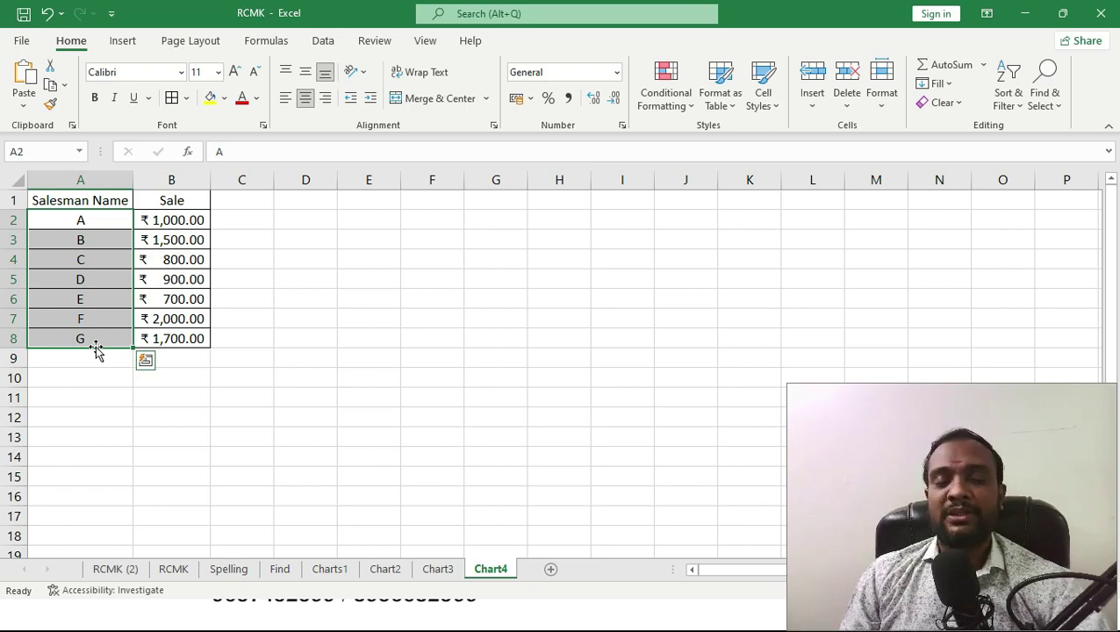
# - Switch to the RCMK (2) sheet and turn on filtering for the whole header row 1
pyautogui.click(126, 568)
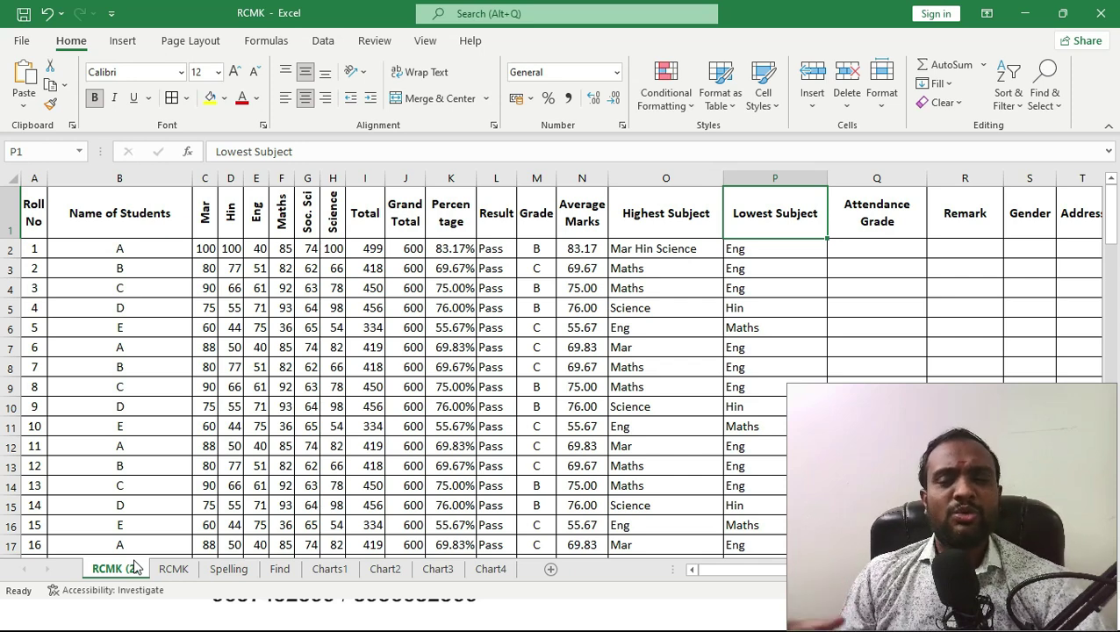
pyautogui.click(376, 267)
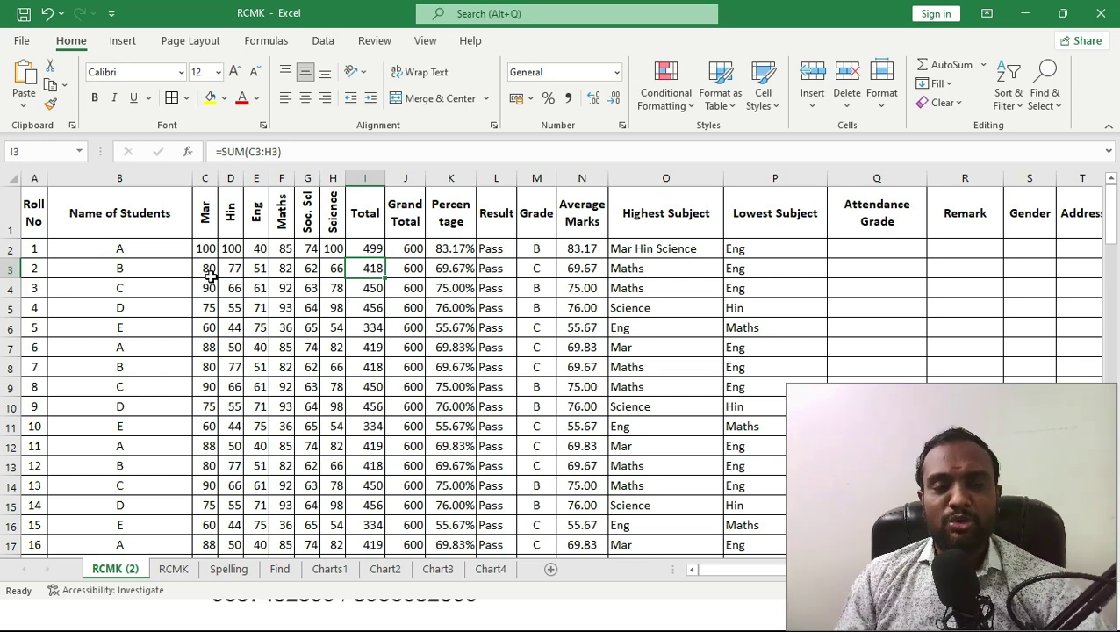
pyautogui.click(37, 217)
pyautogui.click(204, 211)
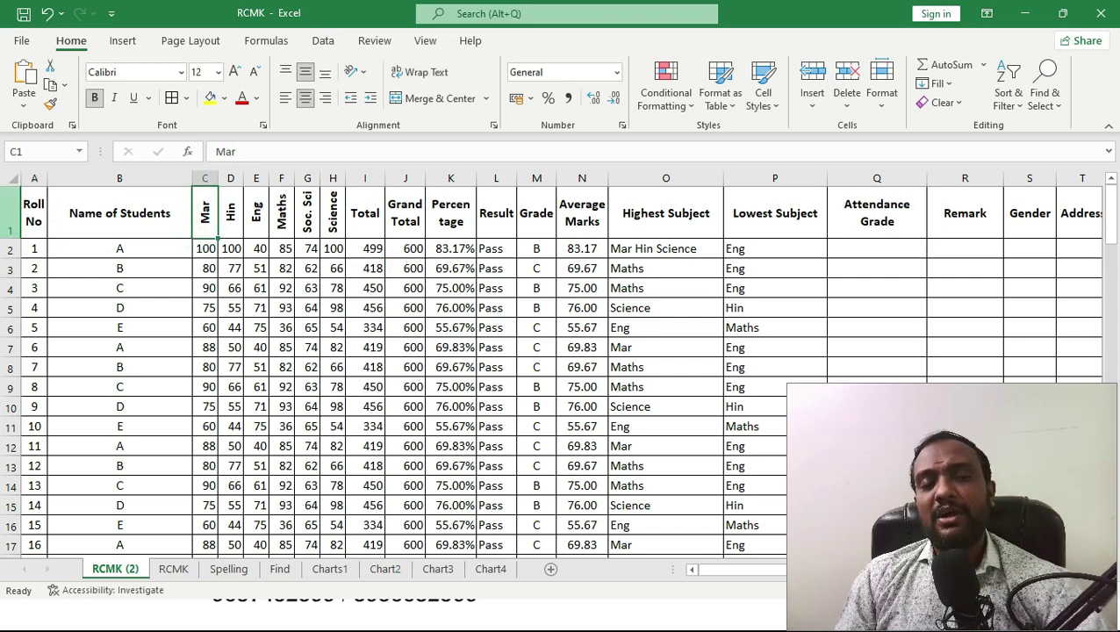
pyautogui.click(11, 212)
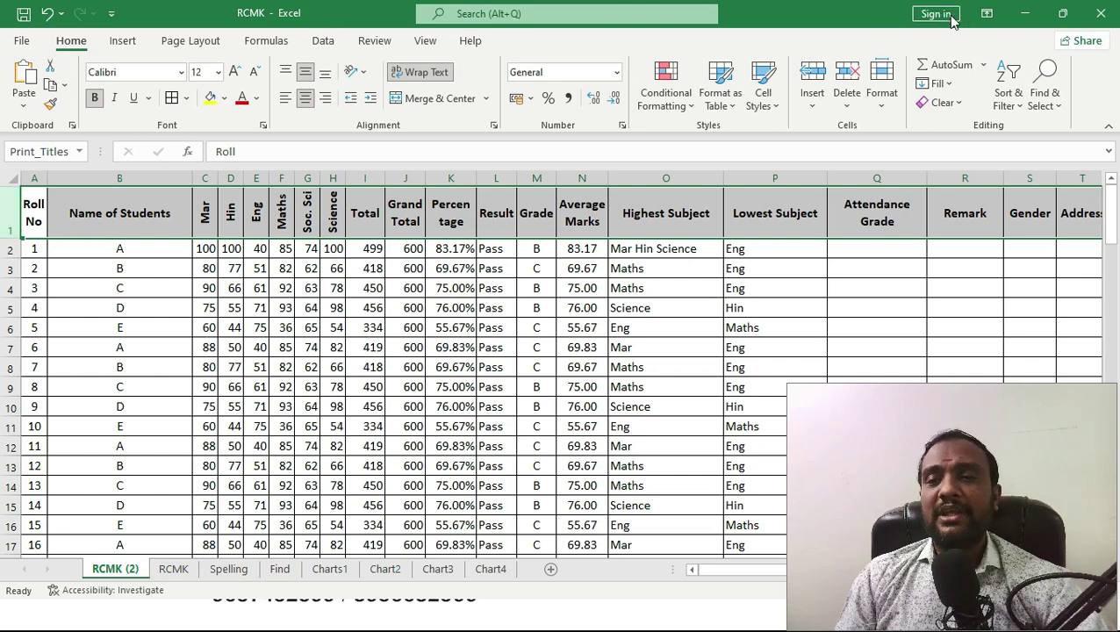
pyautogui.click(1013, 112)
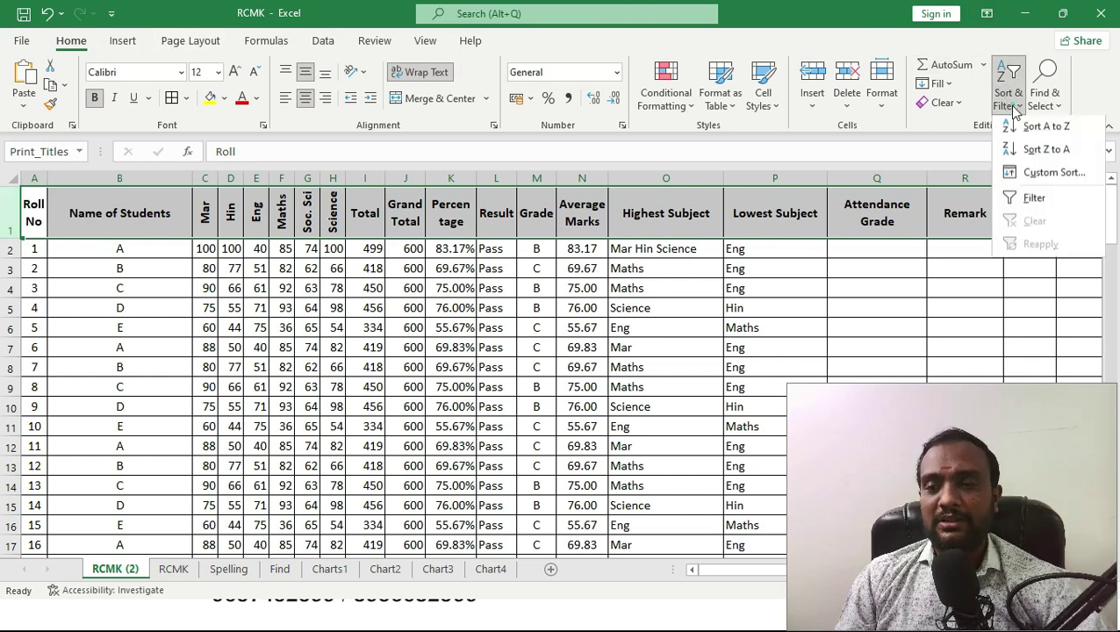
pyautogui.click(1035, 201)
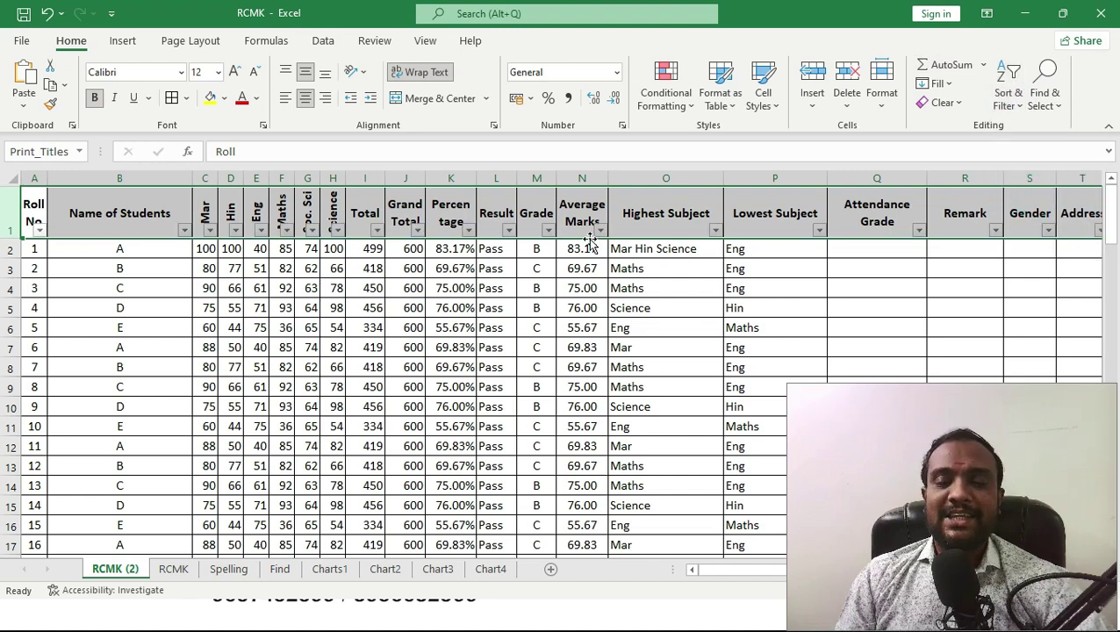
# - Filter the Mar column to marks greater than 90 and clear that filter again
pyautogui.click(209, 345)
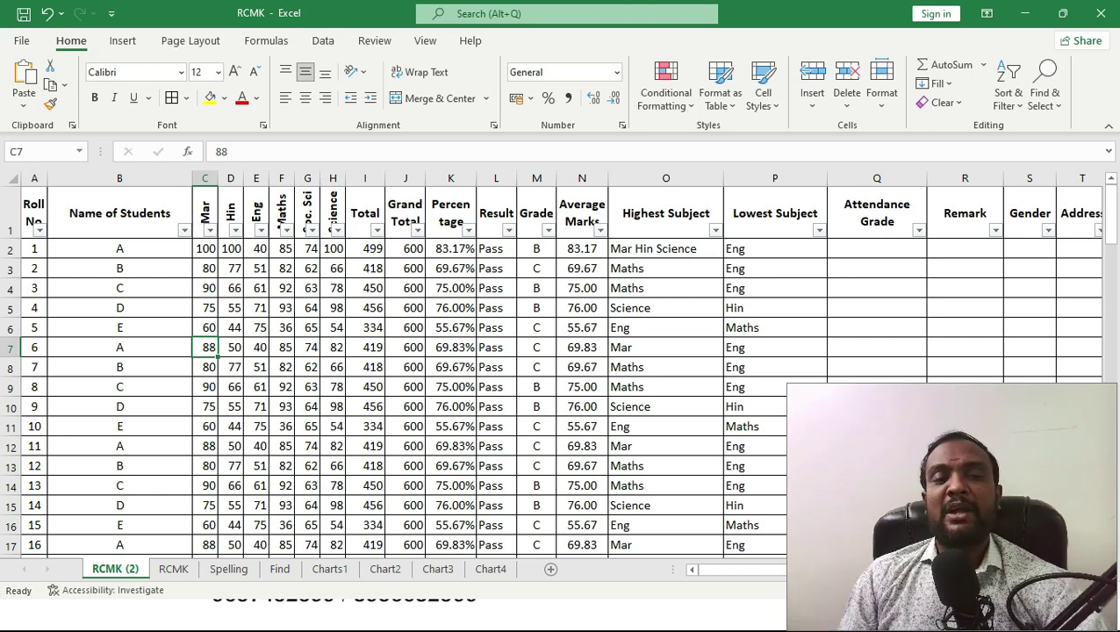
pyautogui.click(210, 230)
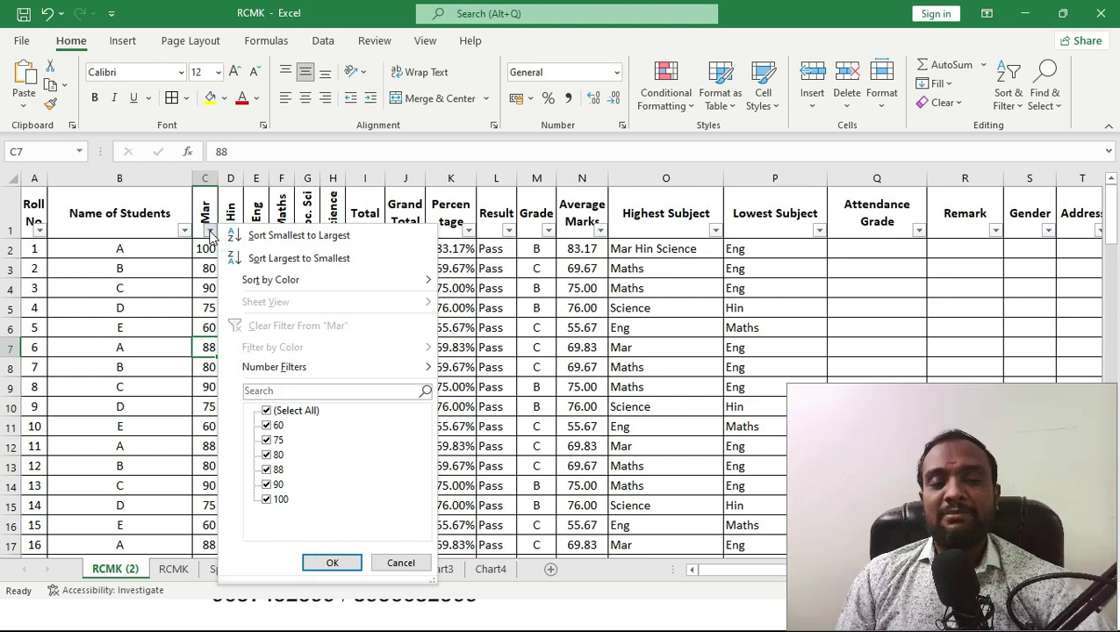
pyautogui.moveTo(301, 370)
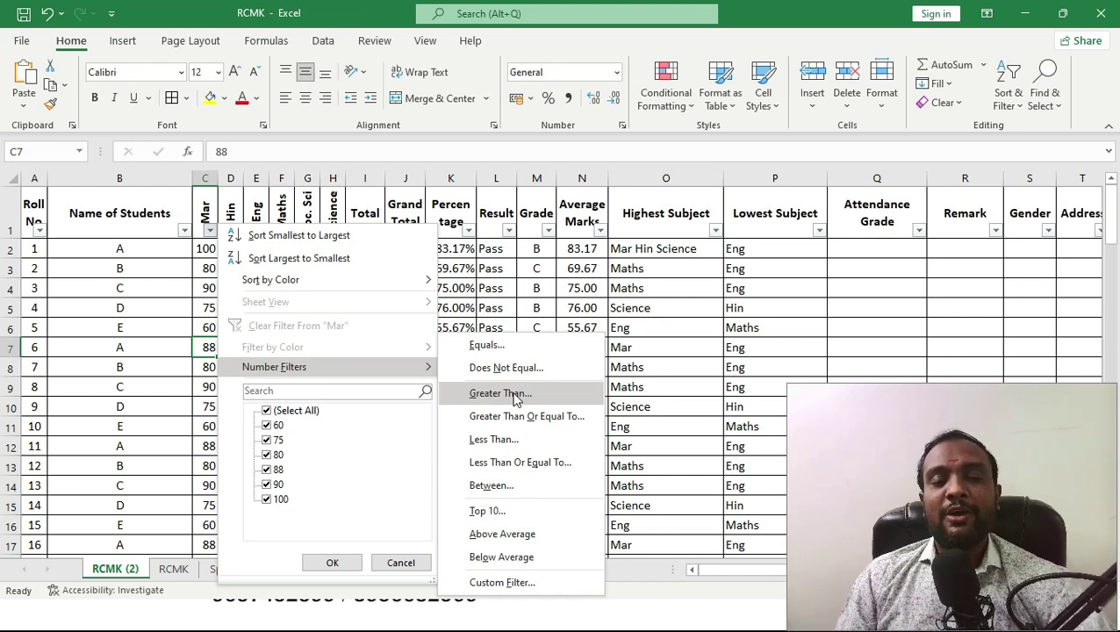
pyautogui.click(500, 393)
pyautogui.write('90')
pyautogui.click(769, 260)
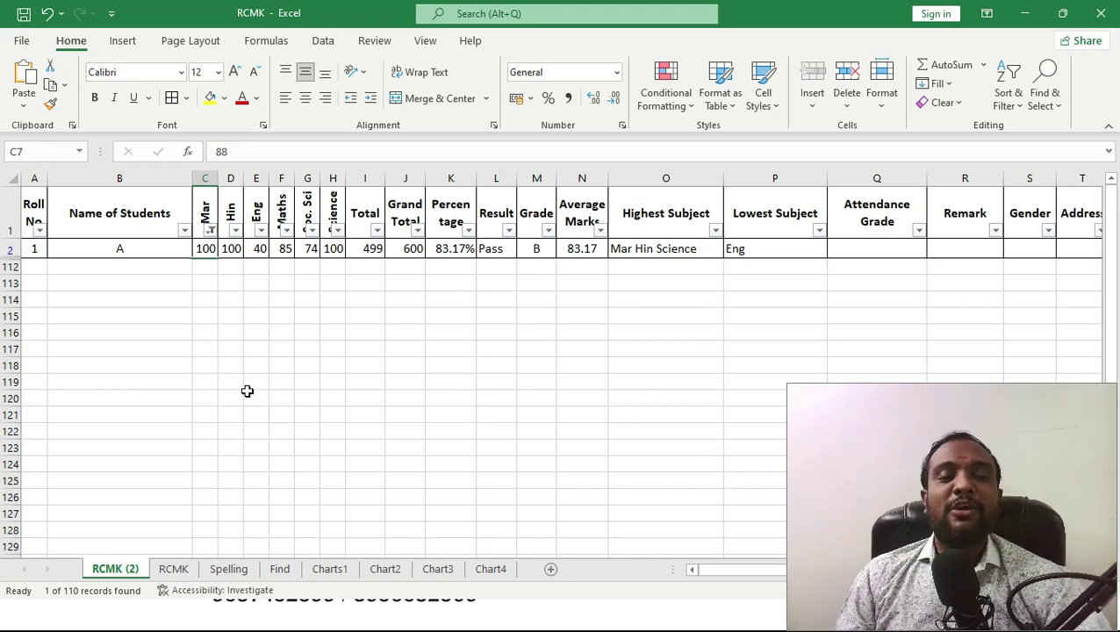
pyautogui.click(210, 231)
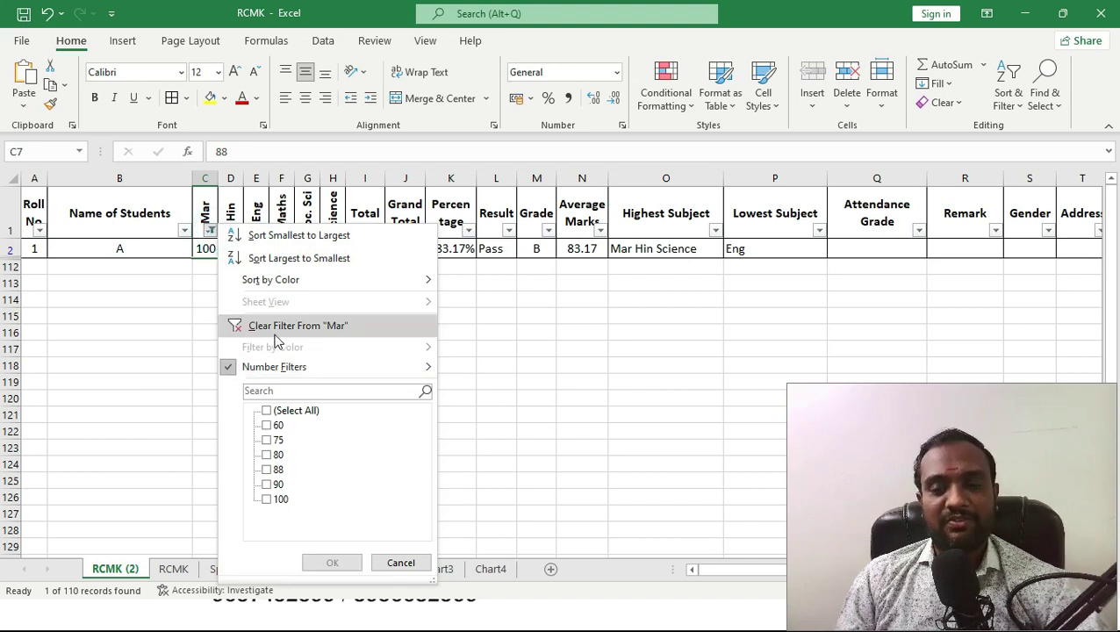
pyautogui.click(275, 331)
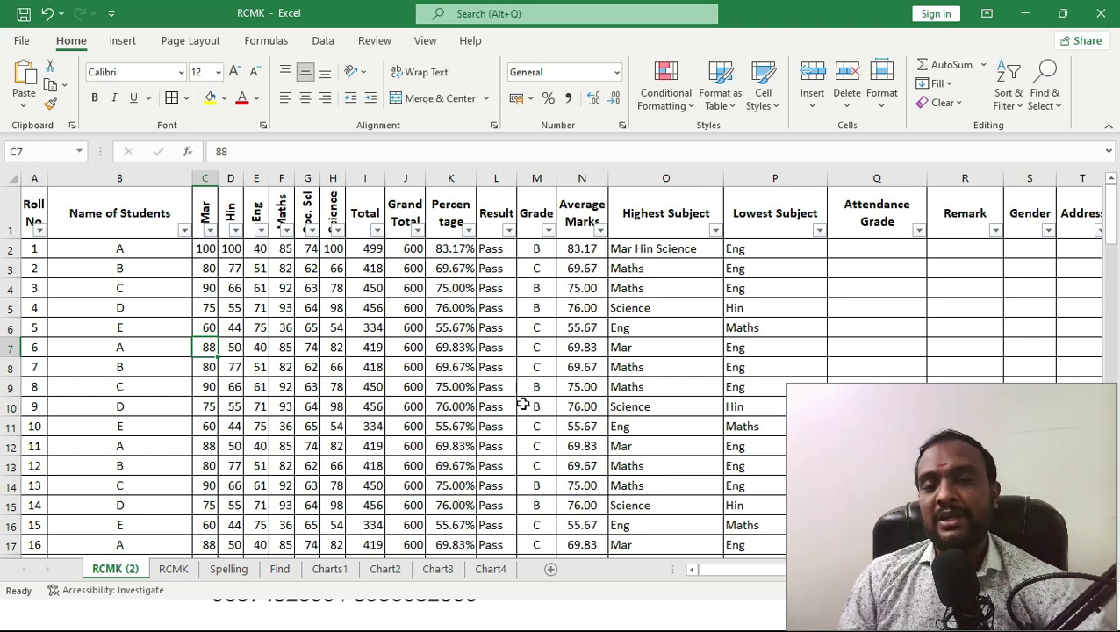
# - Filter the Grade column to grade B only, review the filtered rows, and clear the Grade filter
pyautogui.click(548, 231)
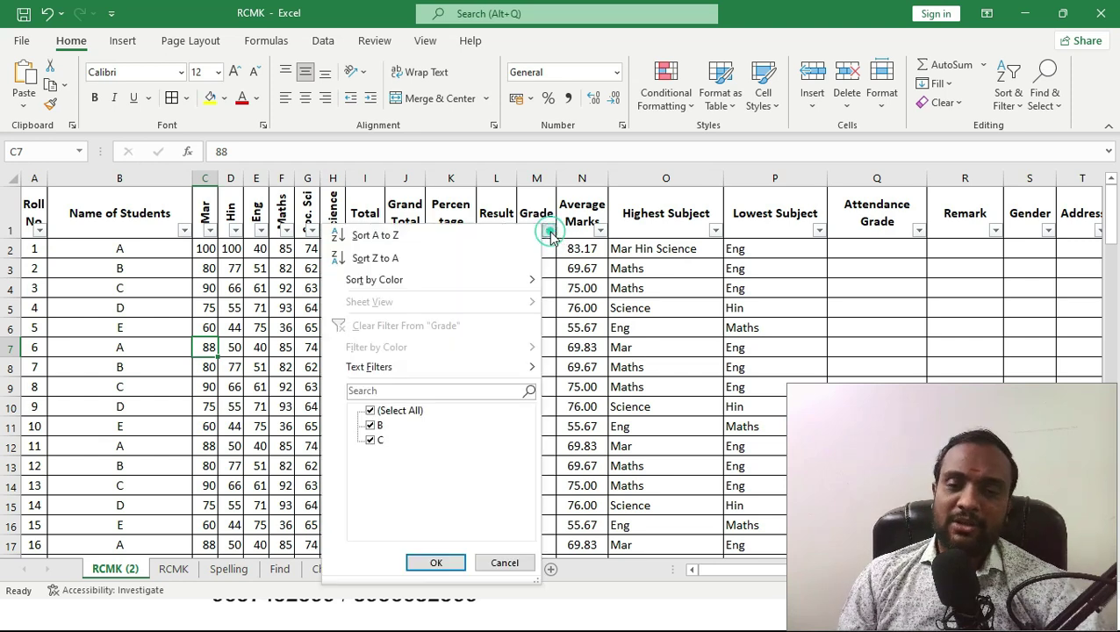
pyautogui.click(371, 411)
pyautogui.click(370, 425)
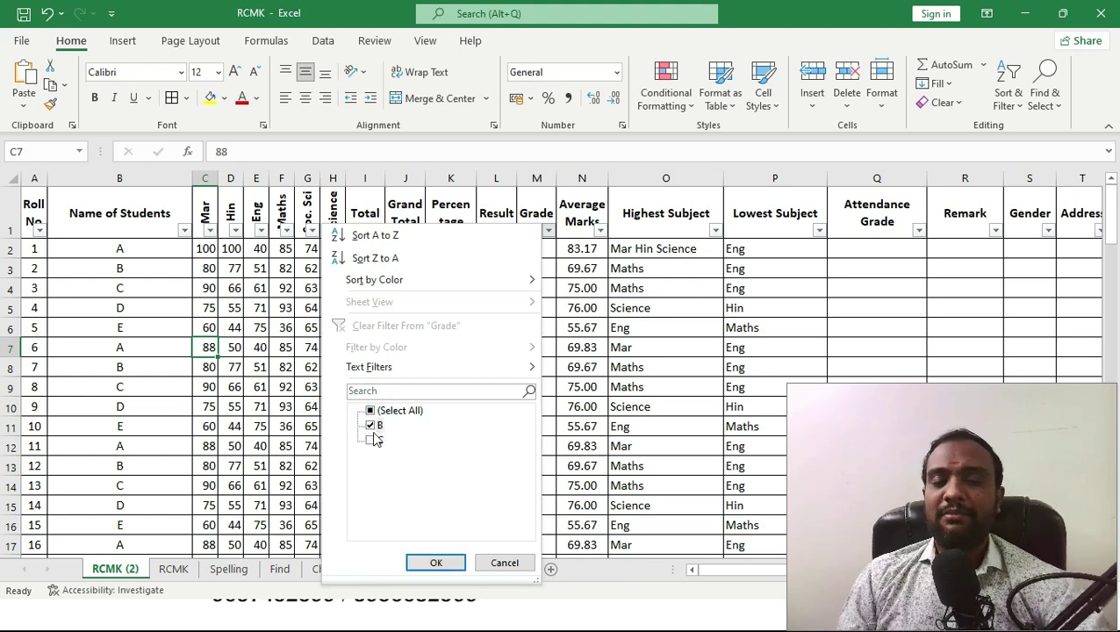
pyautogui.click(430, 562)
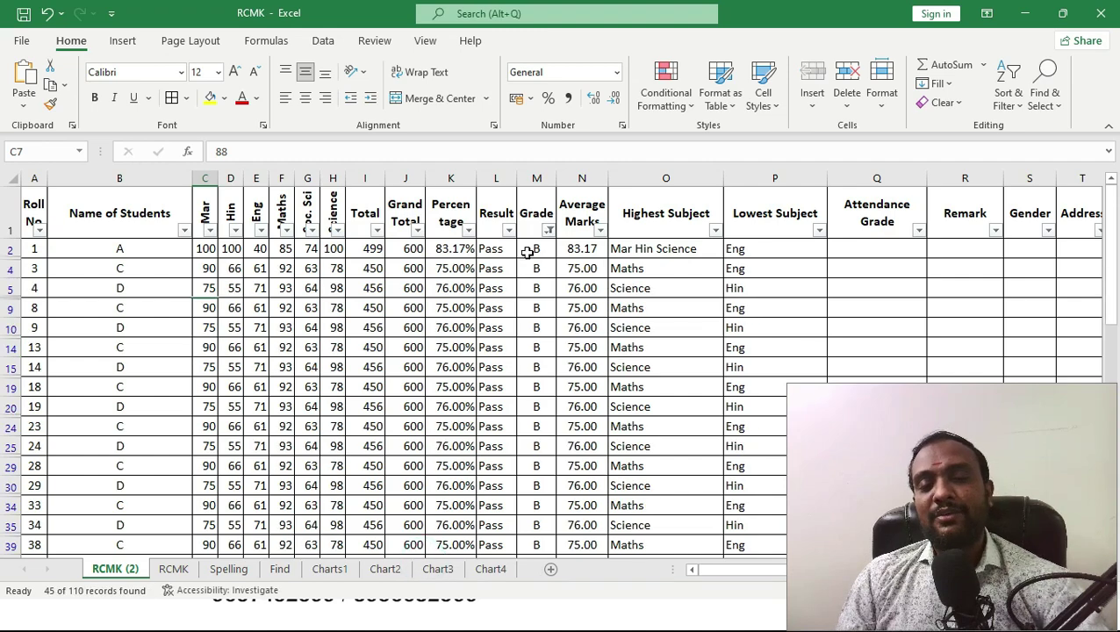
pyautogui.scroll(-10, 531, 338)
pyautogui.scroll(-2, 531, 359)
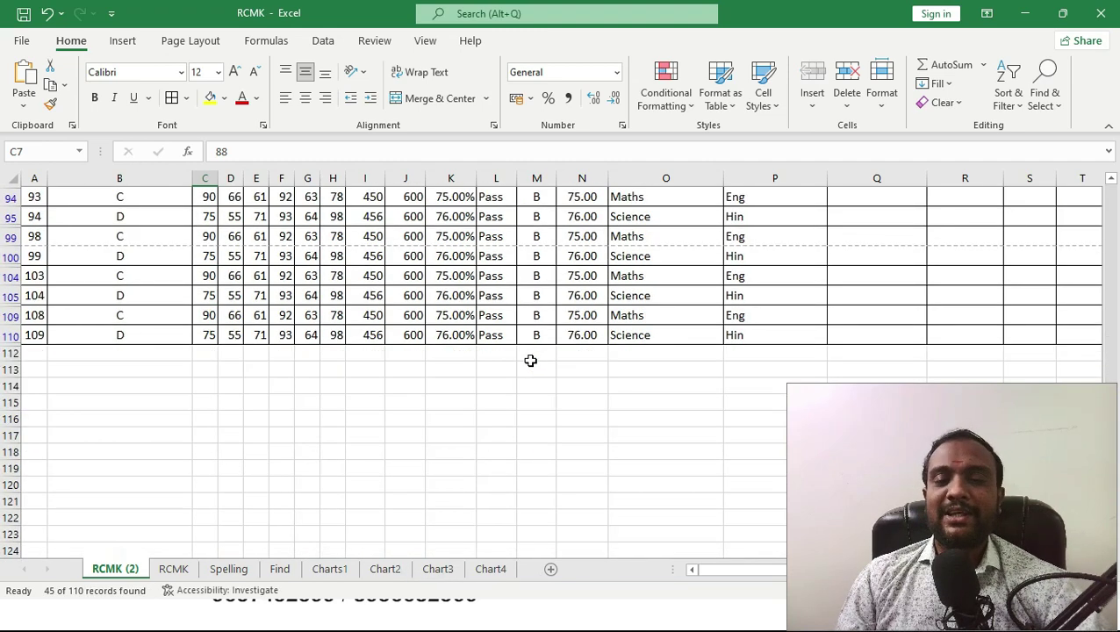
pyautogui.scroll(10, 530, 360)
pyautogui.scroll(5, 531, 360)
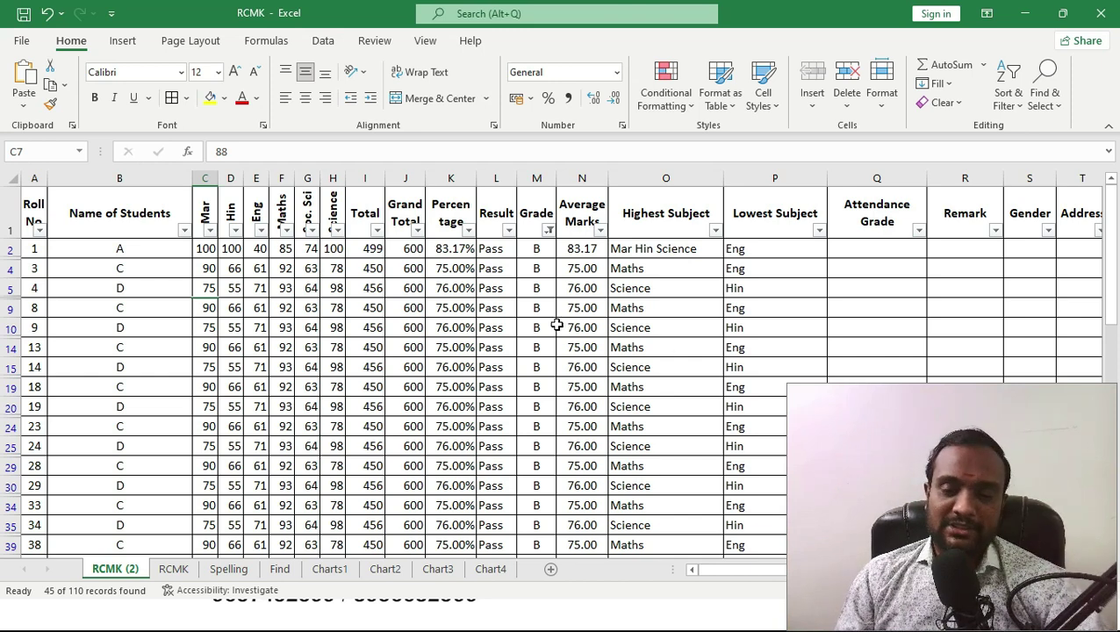
pyautogui.click(548, 230)
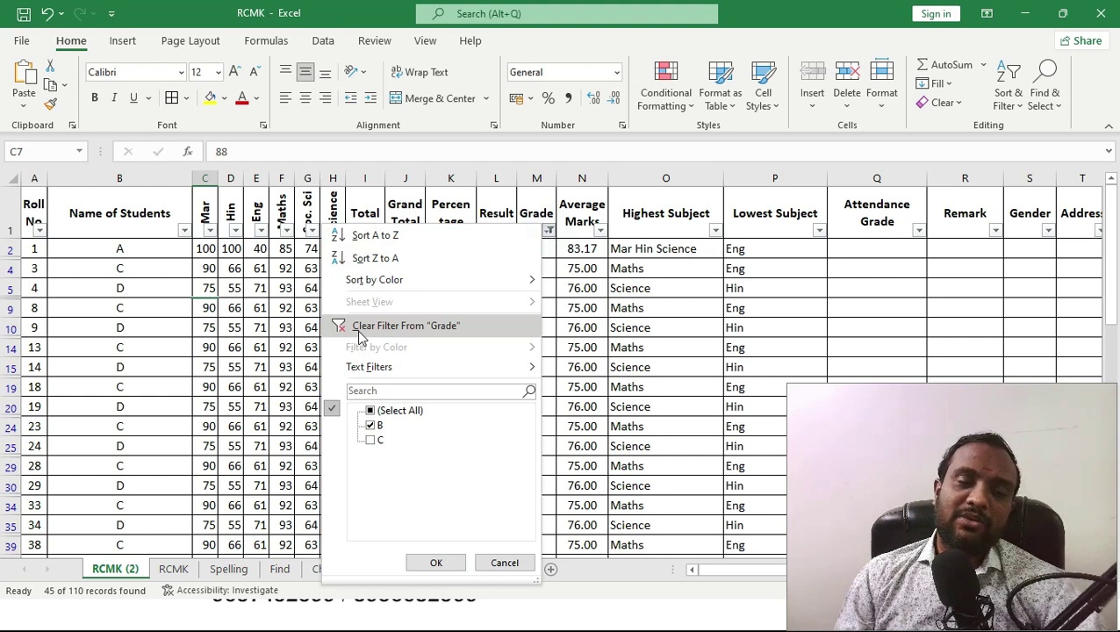
pyautogui.click(360, 326)
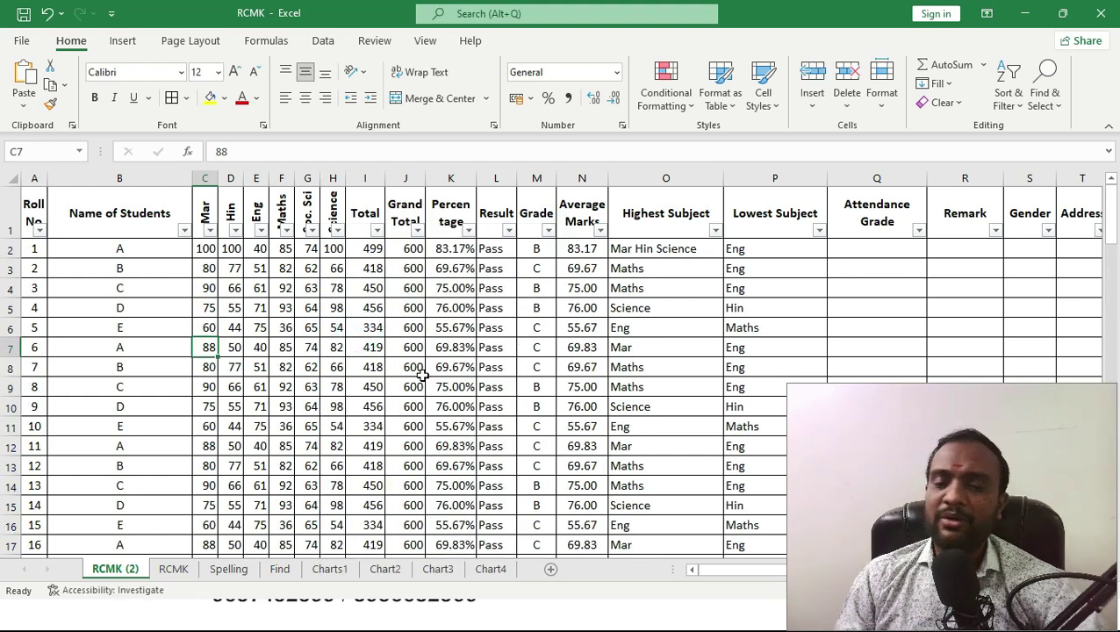
# - Look through the text filter options for the Grade column and the number filter options for the Percentage column without applying any
pyautogui.click(547, 231)
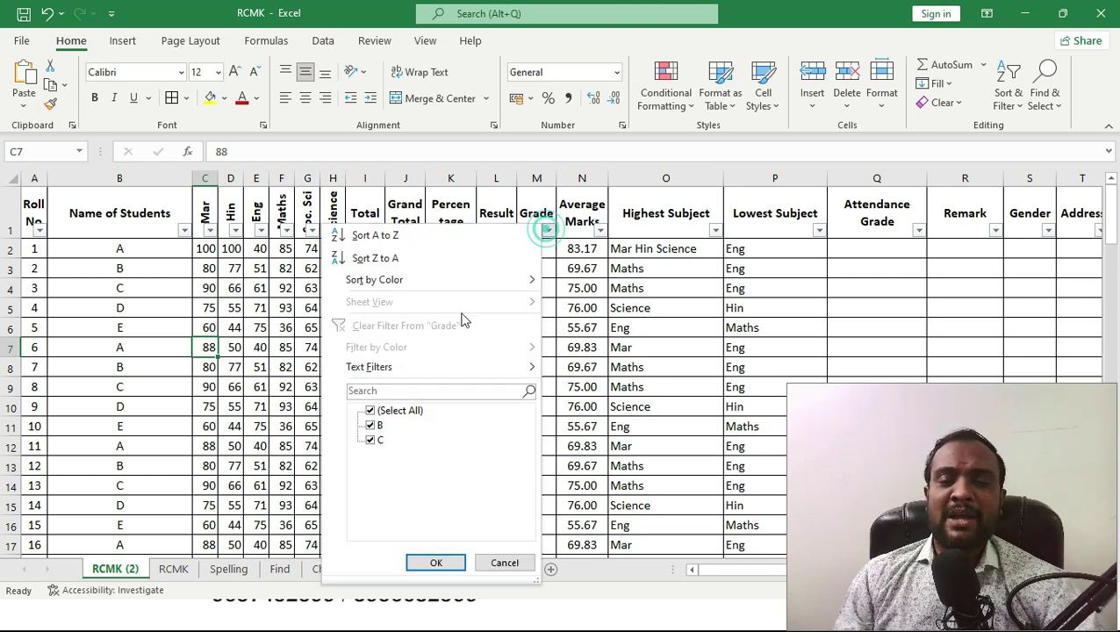
pyautogui.click(387, 367)
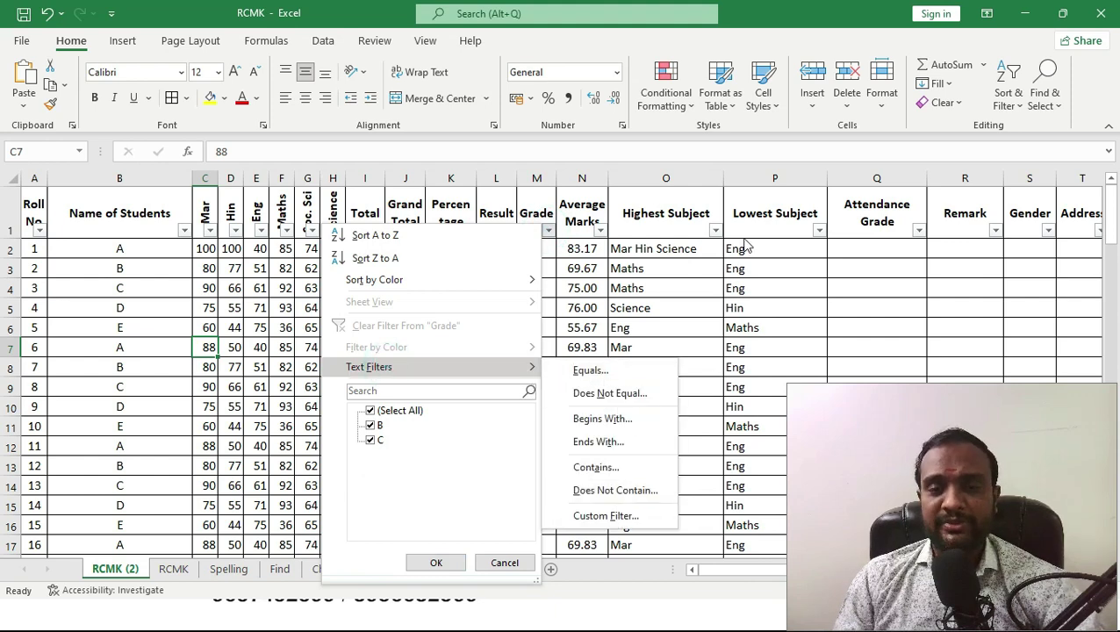
pyautogui.click(646, 314)
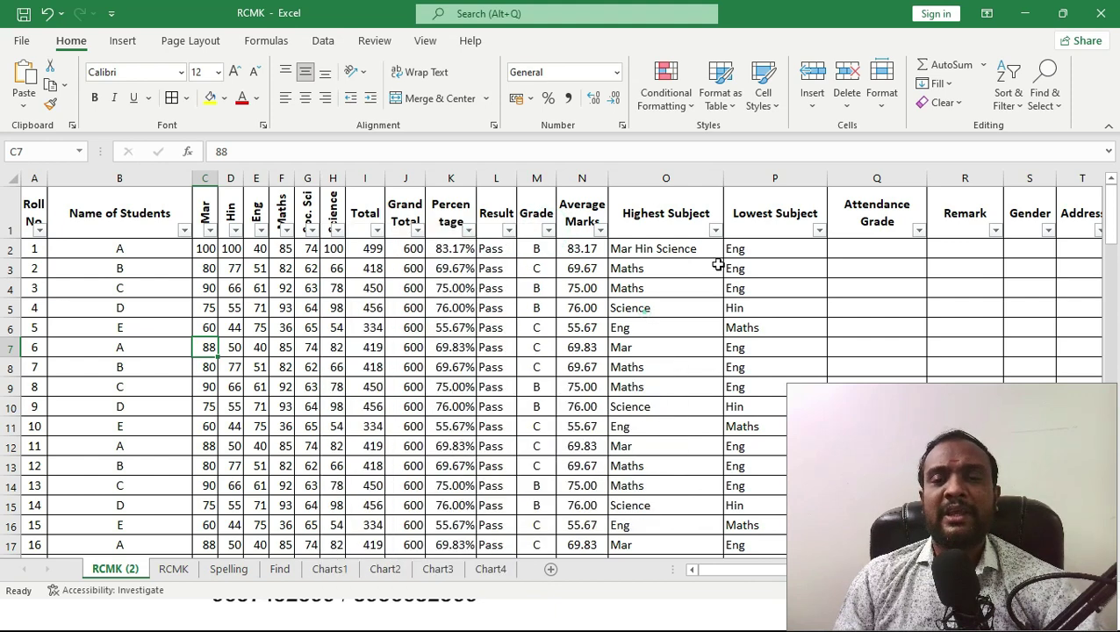
pyautogui.click(470, 232)
pyautogui.click(365, 367)
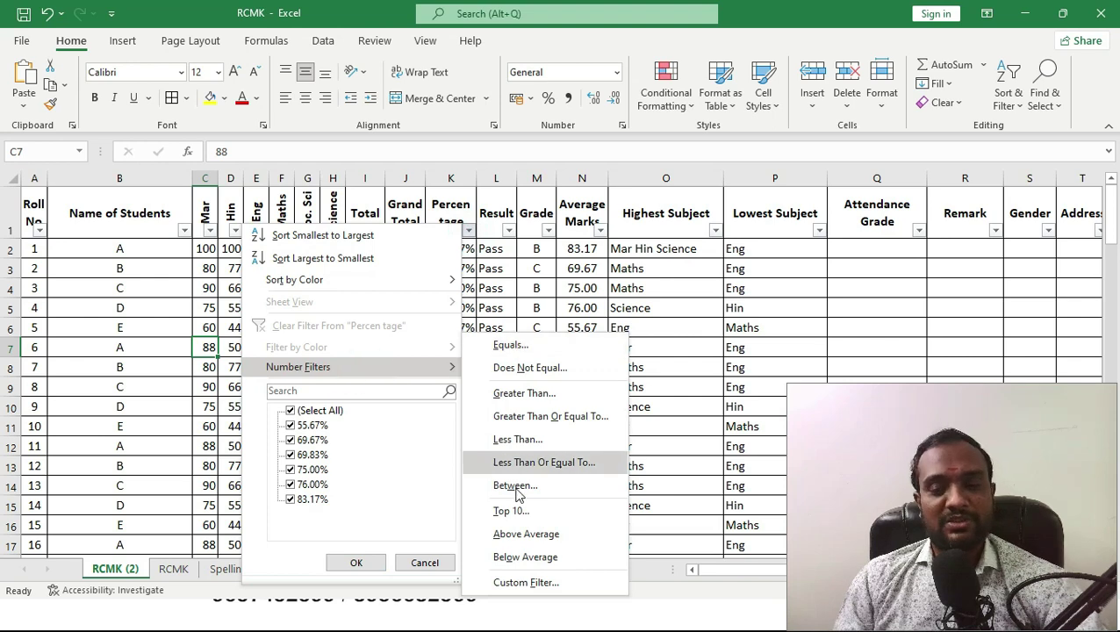
pyautogui.click(677, 303)
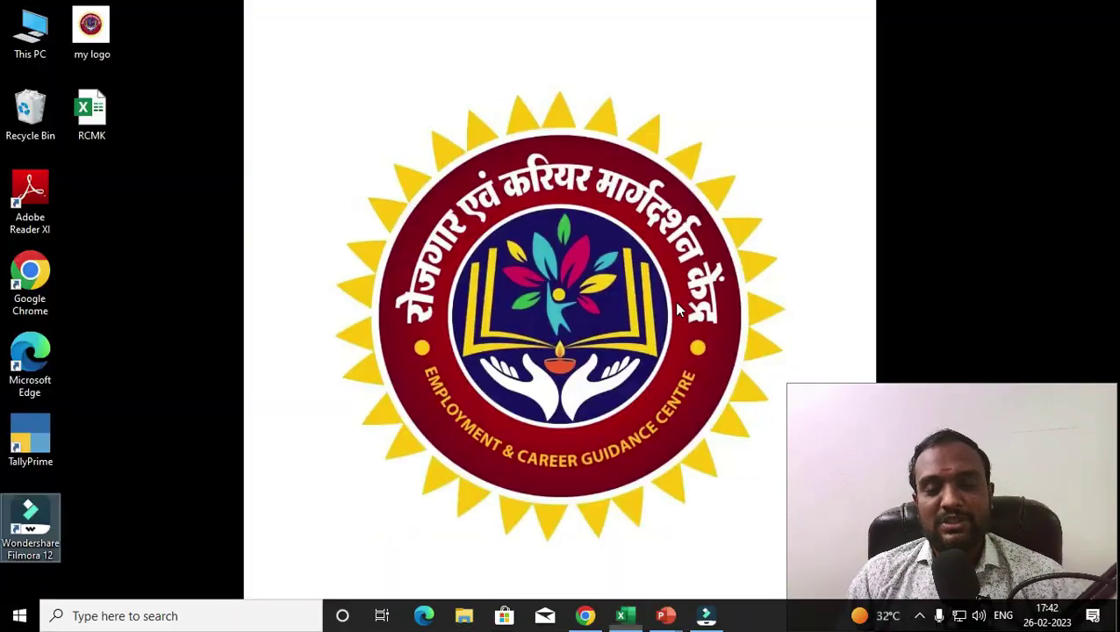
# - Switch to the running PowerPoint slide show of 25 Sort & Filter and advance to the Thank You slide
pyautogui.click(665, 615)
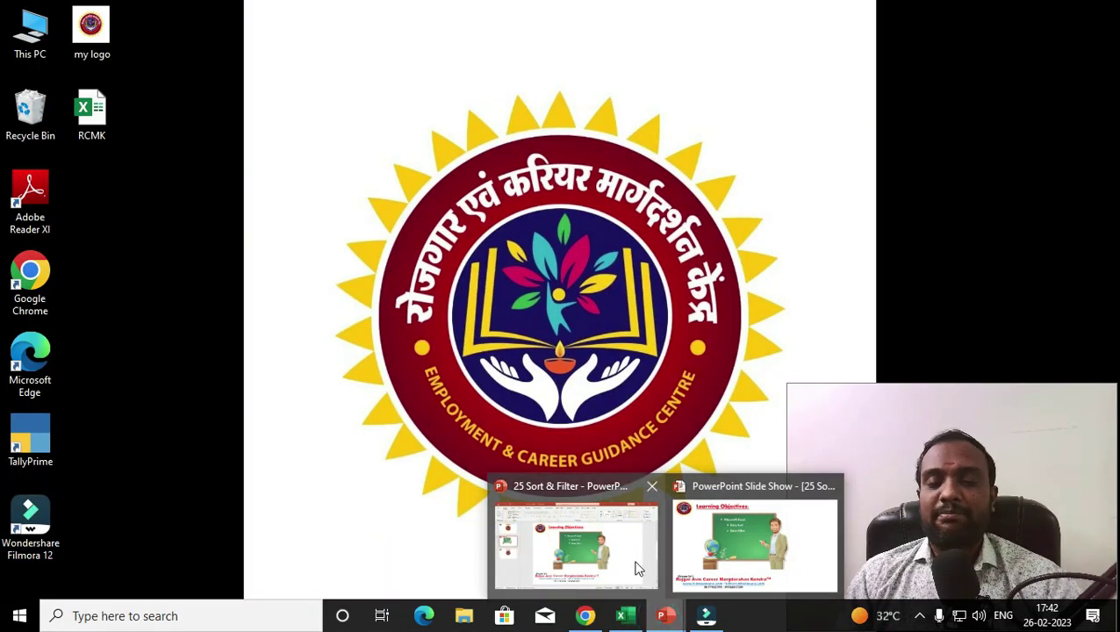
pyautogui.click(716, 546)
pyautogui.press('Right')
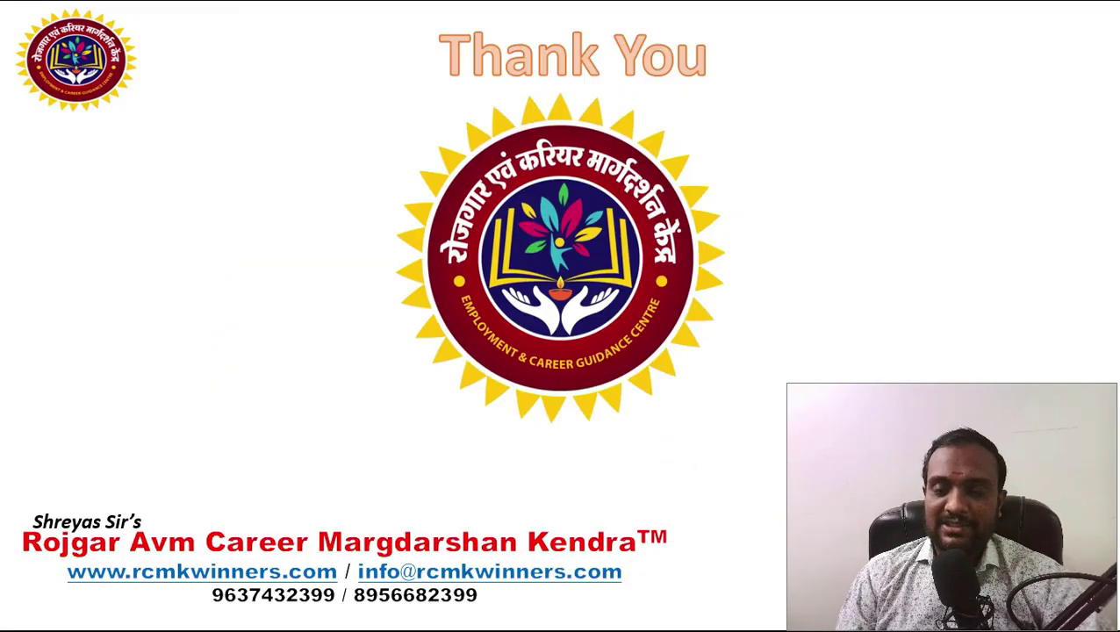